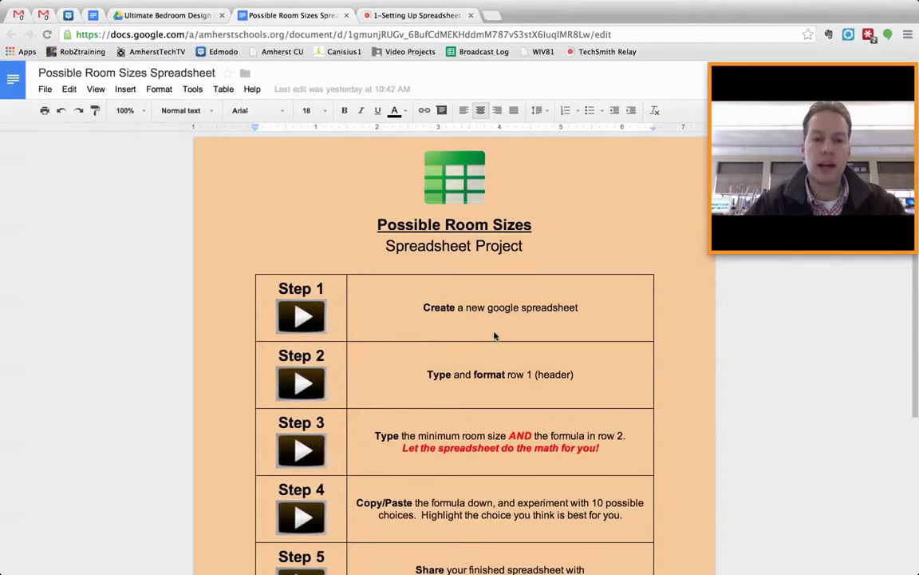
- Scroll through the six-step lesson plan table and select the Step 1 video thumbnail
{"action": "scroll", "coordinate": [494, 332], "scroll_direction": "down", "scroll_amount": 1}
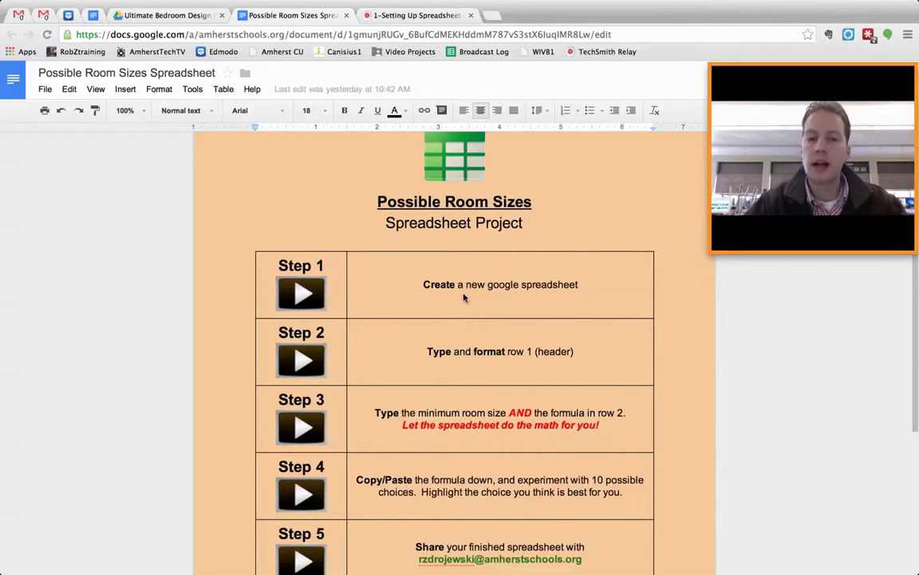
{"action": "scroll", "coordinate": [463, 297], "scroll_direction": "down", "scroll_amount": 8}
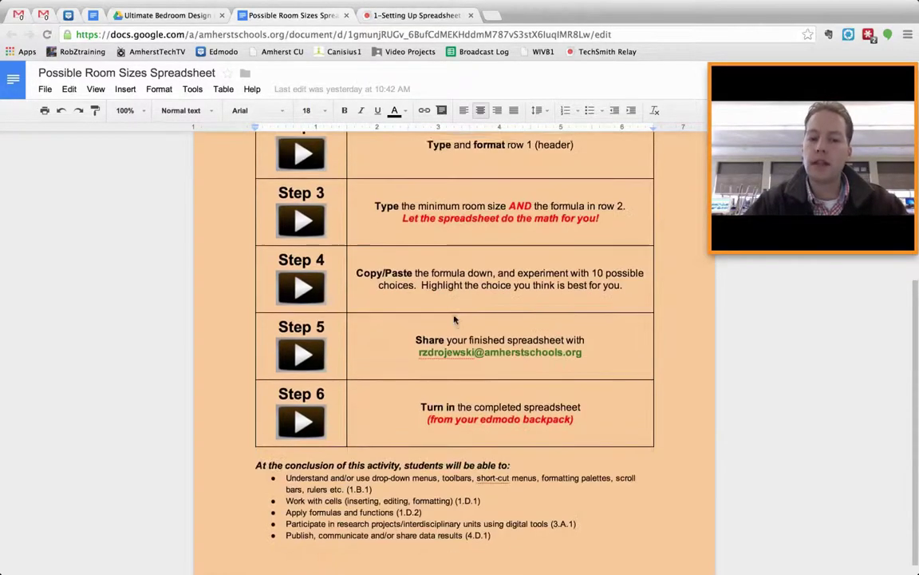
{"action": "scroll", "coordinate": [455, 319], "scroll_direction": "up", "scroll_amount": 2}
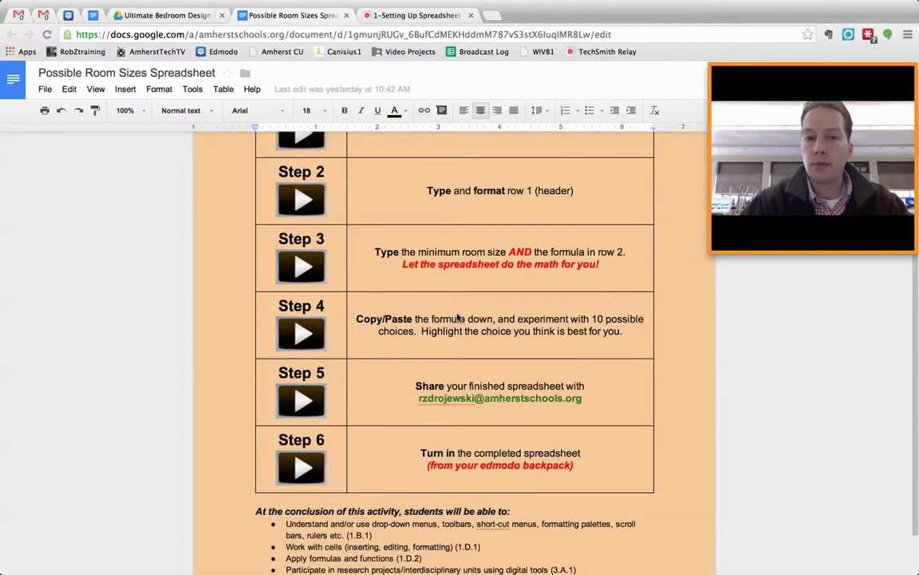
{"action": "scroll", "coordinate": [473, 299], "scroll_direction": "up", "scroll_amount": 1}
{"action": "scroll", "coordinate": [478, 298], "scroll_direction": "up", "scroll_amount": 5}
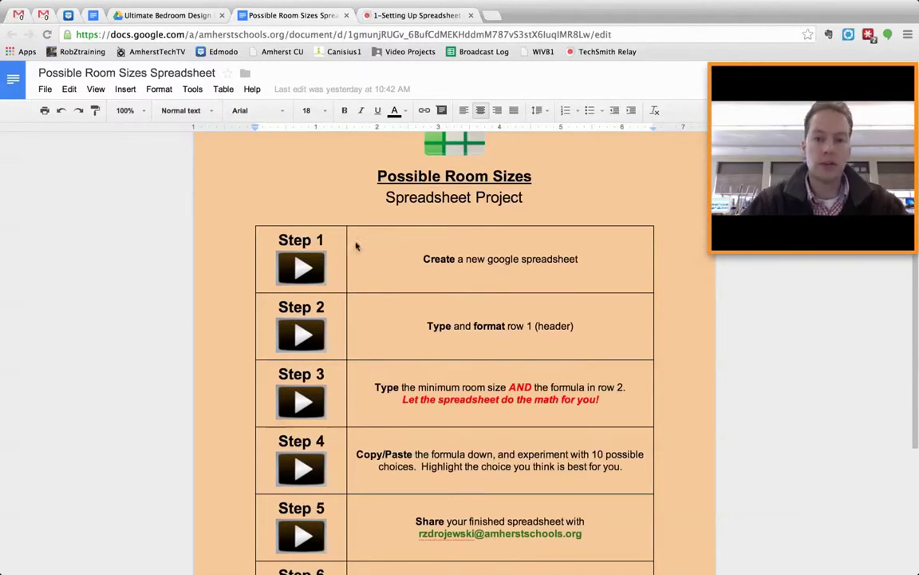
{"action": "left_click", "coordinate": [311, 273]}
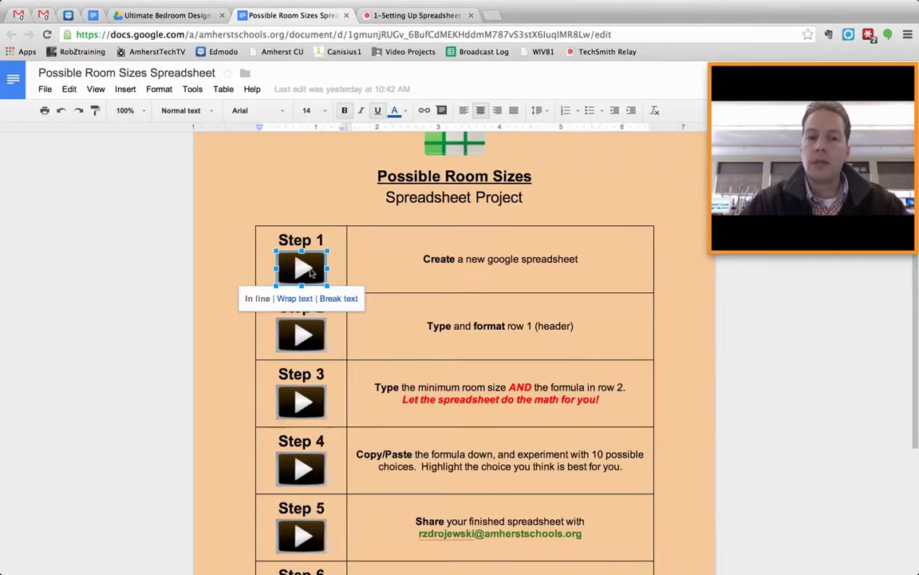
- Play the '1-Setting Up Spreadsheet' video in Relay and pause it at 01:06
{"action": "left_click", "coordinate": [397, 20]}
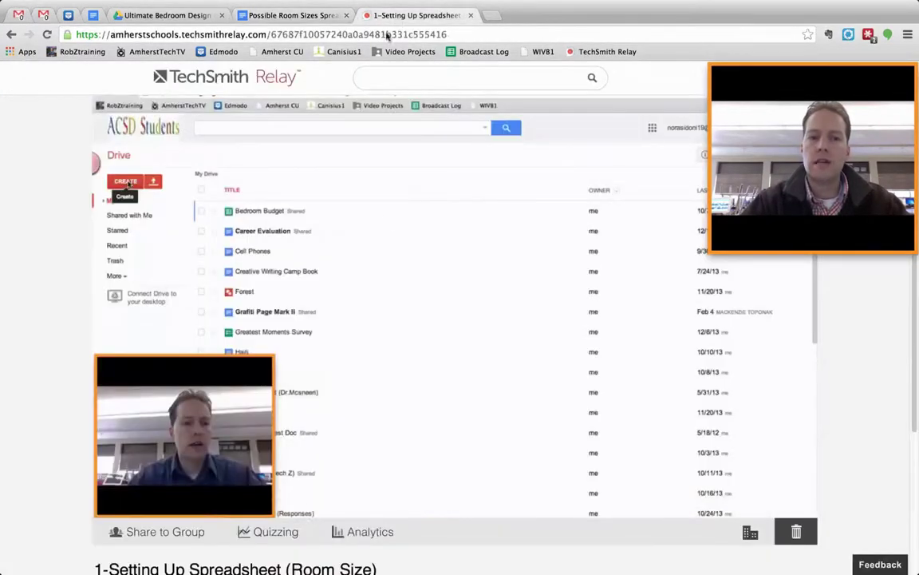
{"action": "mouse_move", "coordinate": [382, 250]}
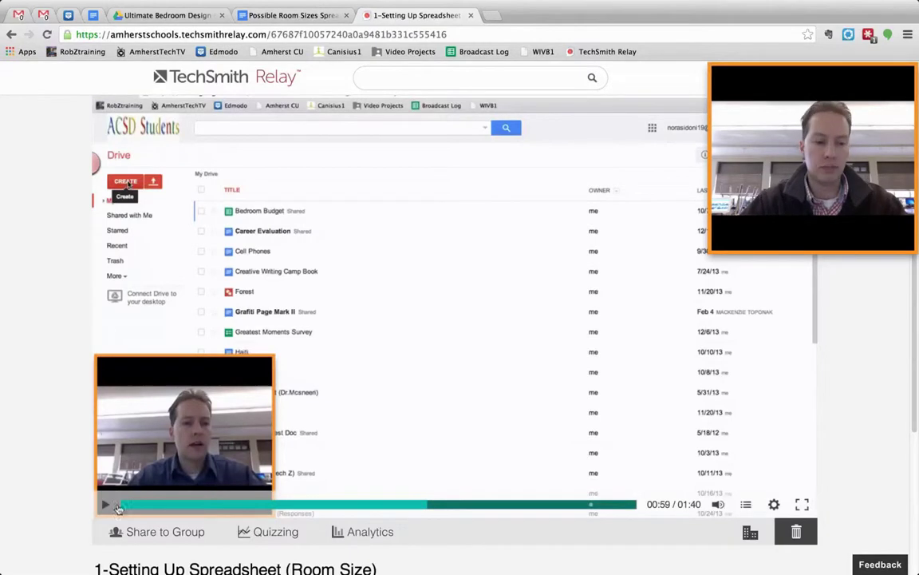
{"action": "left_click", "coordinate": [105, 507]}
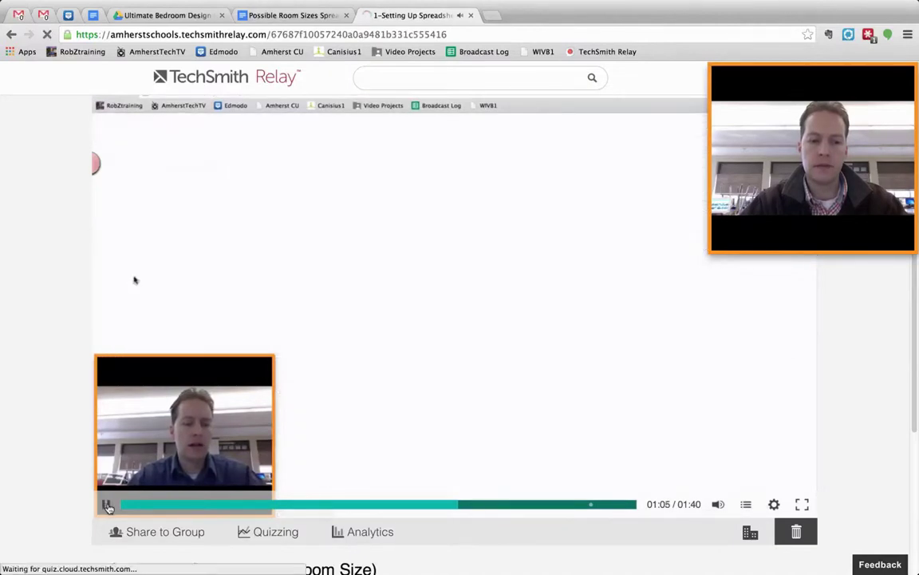
{"action": "left_click", "coordinate": [109, 507]}
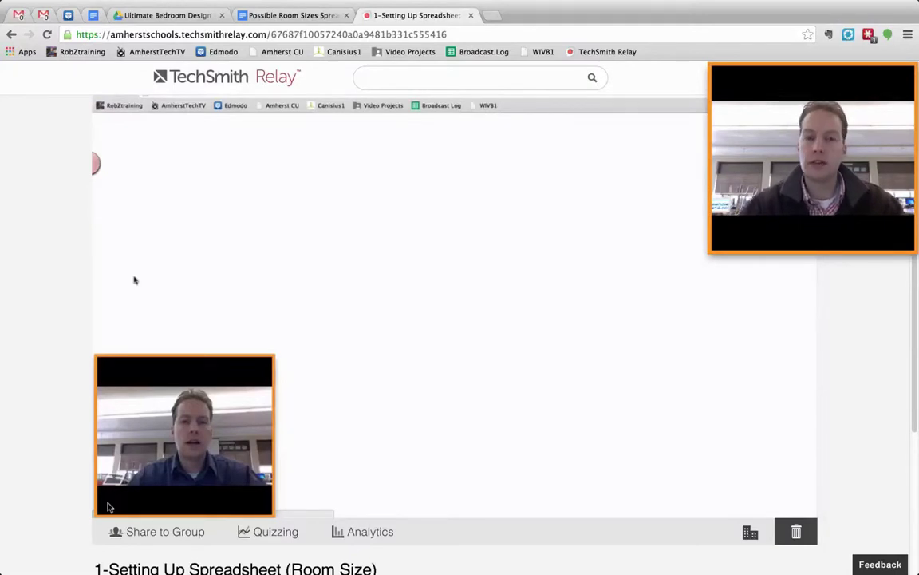
- In the Possible Room Sizes document, deselect the Step 1 image and scroll the steps, then return to the video
{"action": "left_click", "coordinate": [289, 16]}
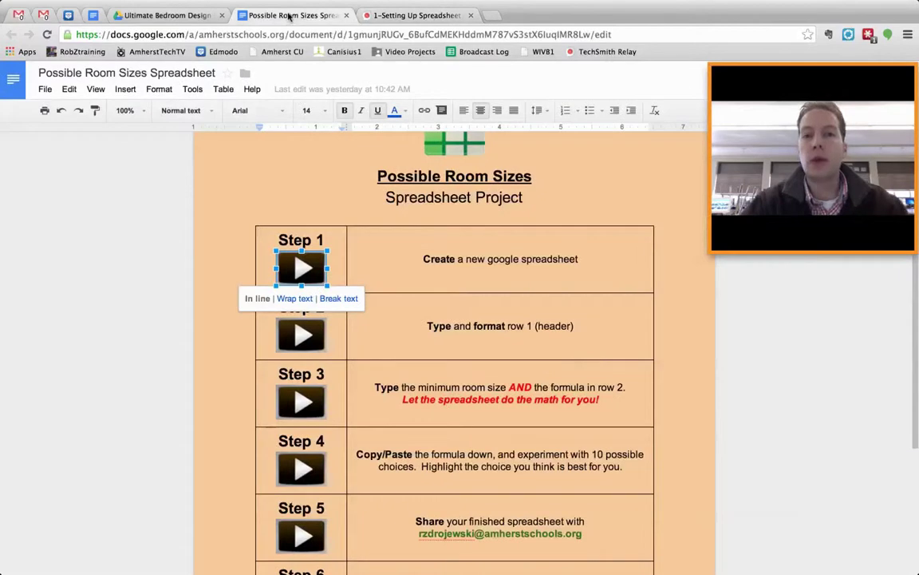
{"action": "left_click", "coordinate": [611, 292]}
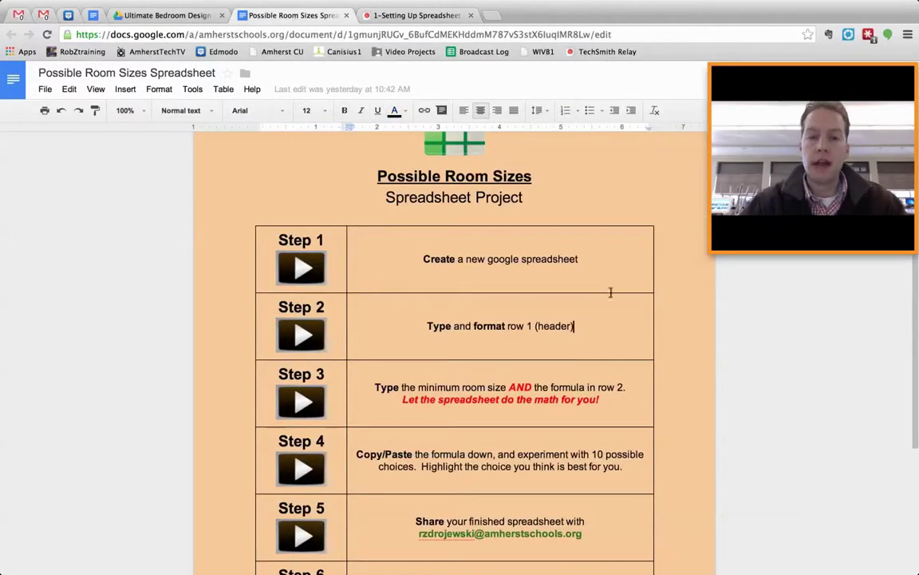
{"action": "scroll", "coordinate": [367, 296], "scroll_direction": "down", "scroll_amount": 2}
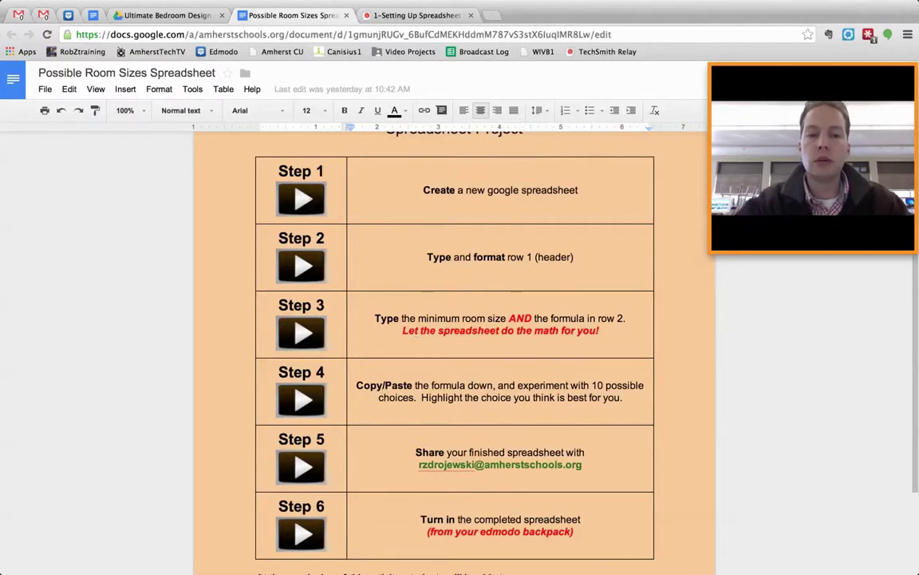
{"action": "scroll", "coordinate": [328, 316], "scroll_direction": "down", "scroll_amount": 1}
{"action": "scroll", "coordinate": [303, 373], "scroll_direction": "up", "scroll_amount": 5}
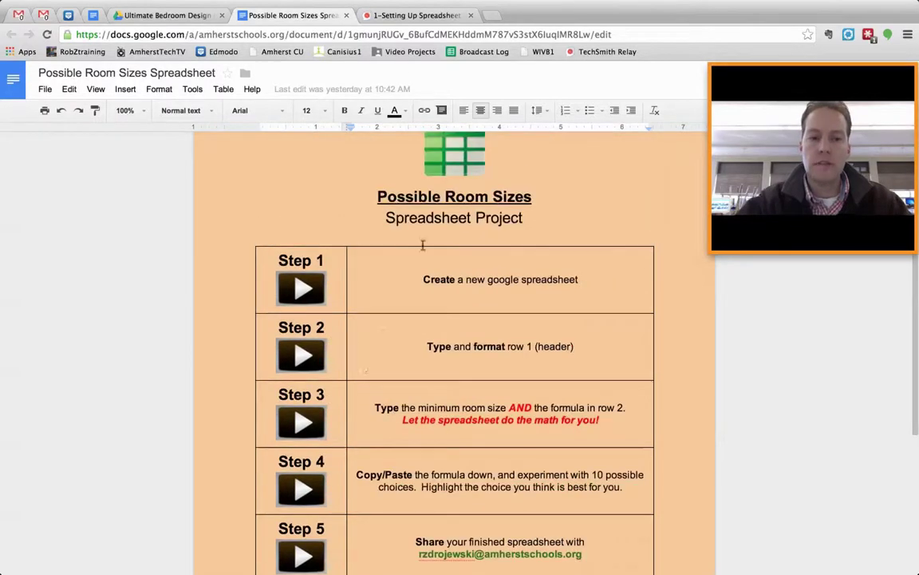
{"action": "left_click", "coordinate": [404, 22]}
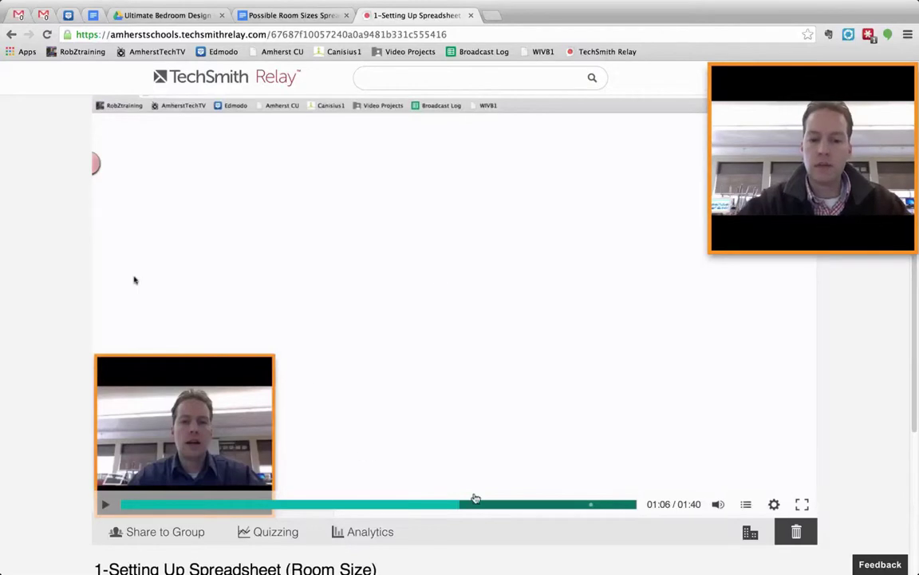
- Skip the setup video to 01:30, play it, and start the embedded Question Set 1 quiz
{"action": "left_click", "coordinate": [589, 507]}
{"action": "left_click", "coordinate": [106, 504]}
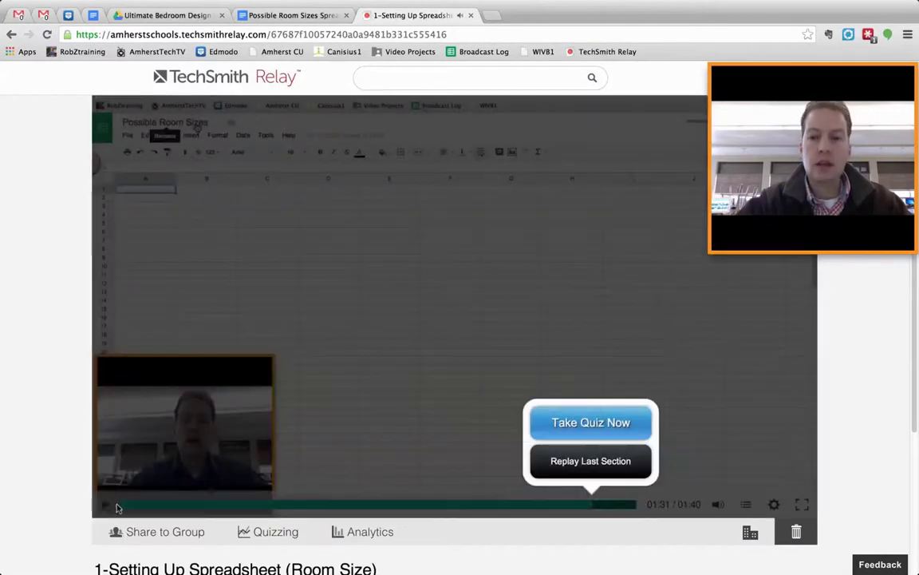
{"action": "left_click", "coordinate": [593, 424]}
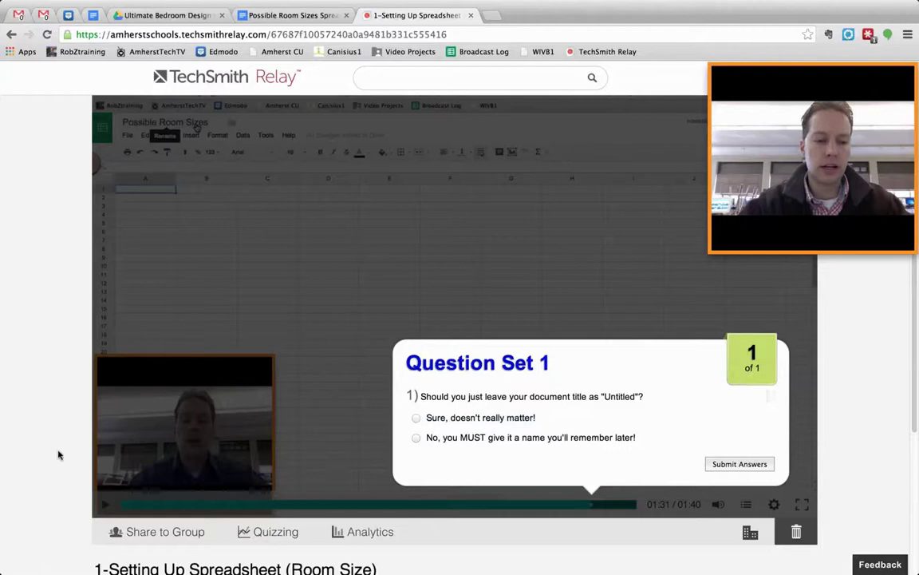
{"action": "scroll", "coordinate": [68, 449], "scroll_direction": "down", "scroll_amount": 2}
{"action": "scroll", "coordinate": [76, 449], "scroll_direction": "down", "scroll_amount": 3}
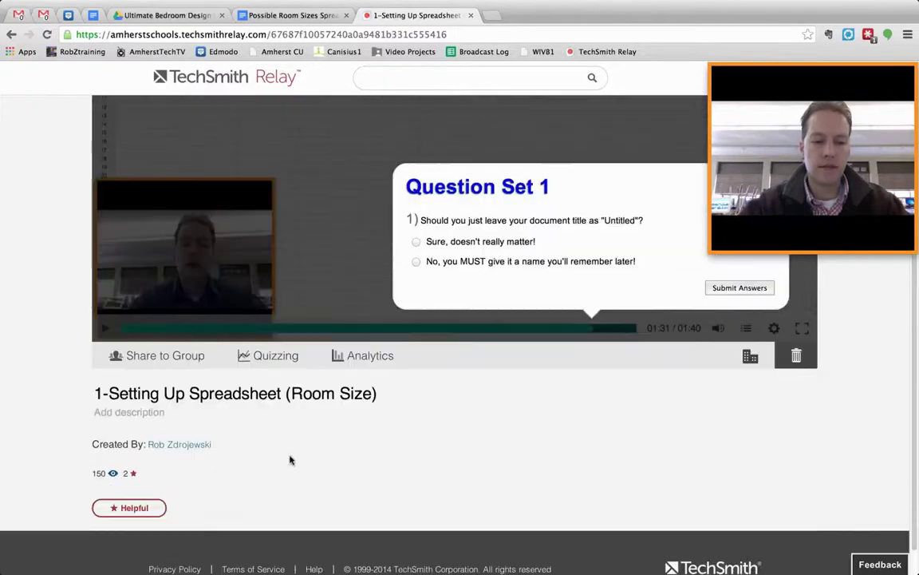
- Open the video's Analytics to view the viewer list and completion-rate chart
{"action": "left_click", "coordinate": [370, 357]}
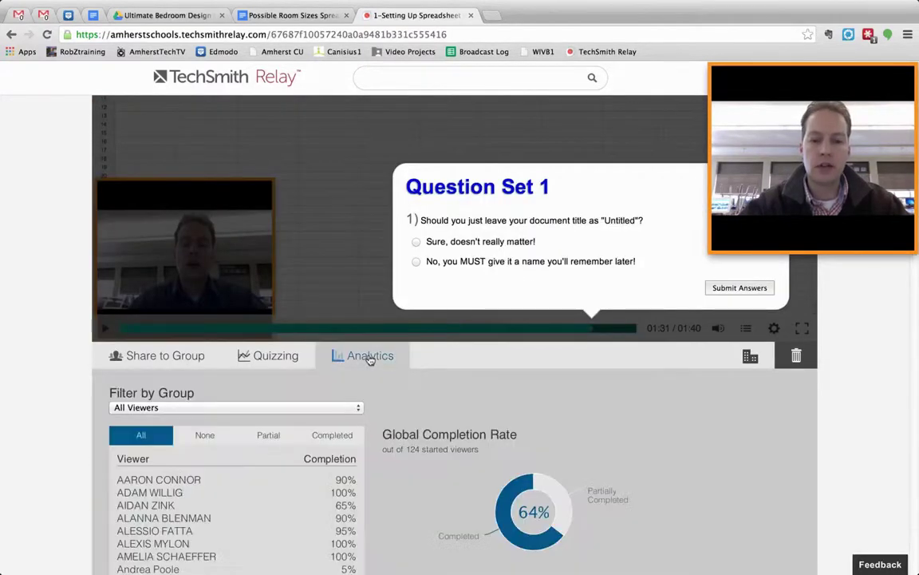
{"action": "scroll", "coordinate": [383, 367], "scroll_direction": "down", "scroll_amount": 4}
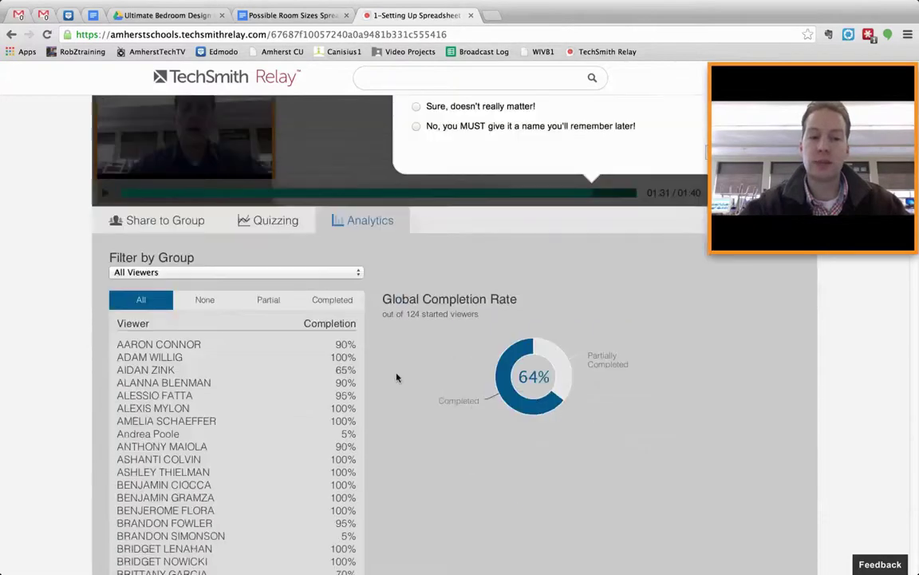
{"action": "scroll", "coordinate": [279, 367], "scroll_direction": "down", "scroll_amount": 10}
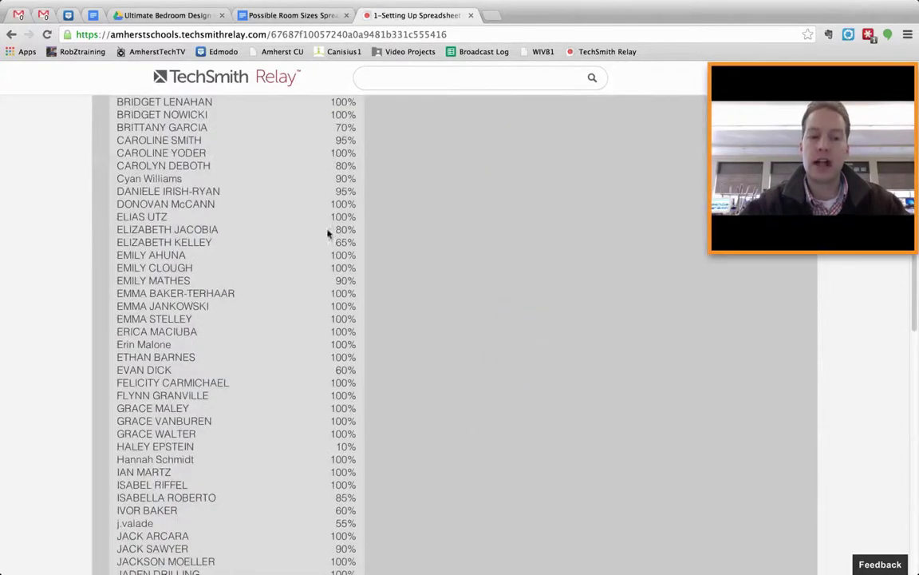
{"action": "scroll", "coordinate": [343, 411], "scroll_direction": "down", "scroll_amount": 9}
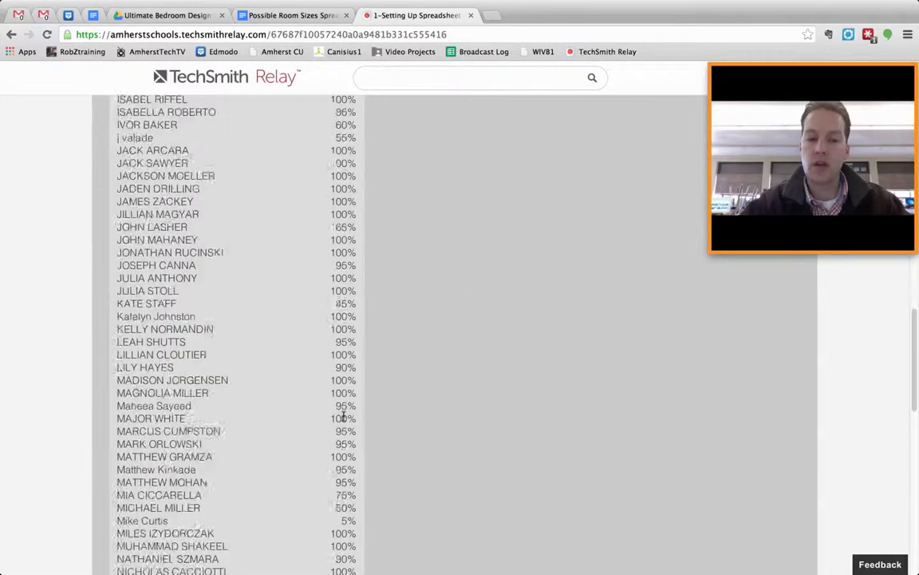
{"action": "scroll", "coordinate": [343, 407], "scroll_direction": "up", "scroll_amount": 4}
{"action": "scroll", "coordinate": [343, 405], "scroll_direction": "up", "scroll_amount": 20}
{"action": "scroll", "coordinate": [284, 284], "scroll_direction": "down", "scroll_amount": 10}
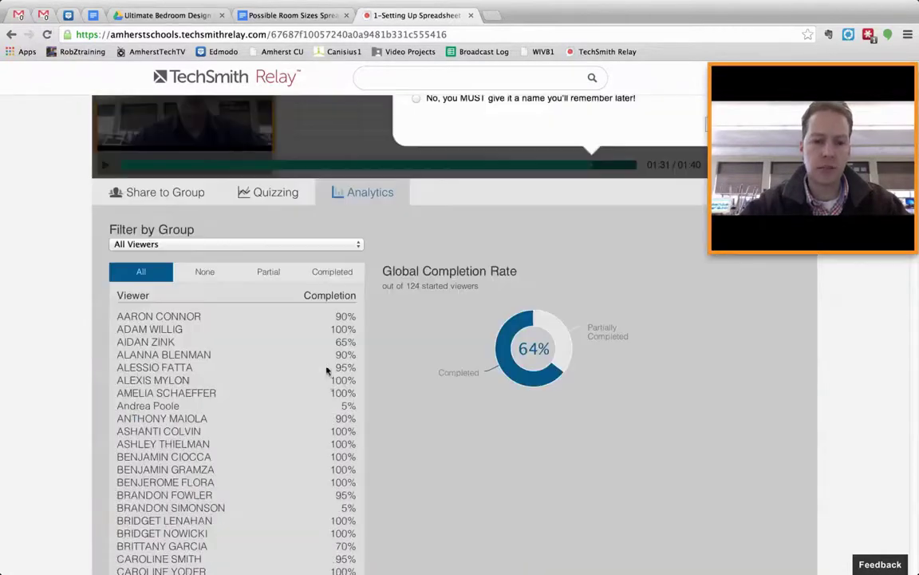
- Filter viewers by Partial, then by Completed, and go back to the Possible Room Sizes document
{"action": "left_click", "coordinate": [271, 271]}
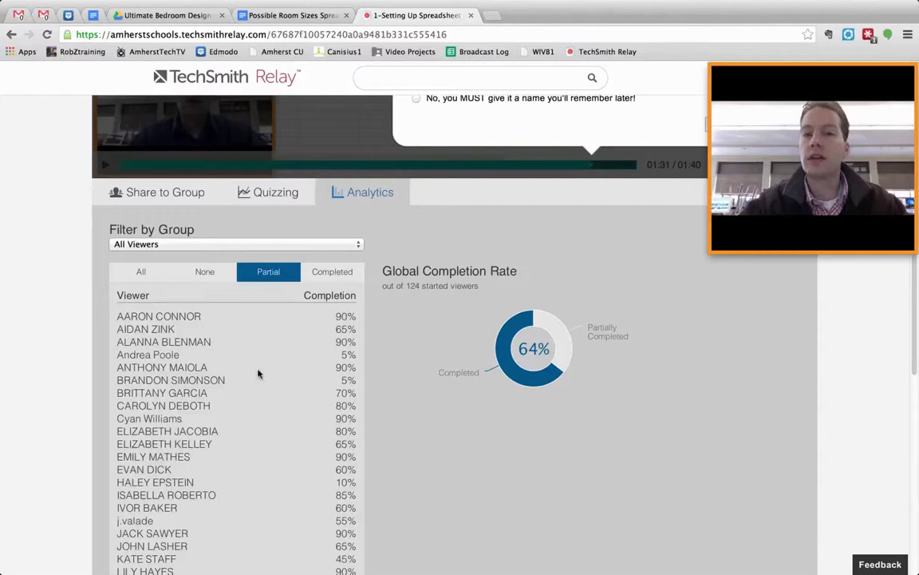
{"action": "scroll", "coordinate": [258, 373], "scroll_direction": "down", "scroll_amount": 5}
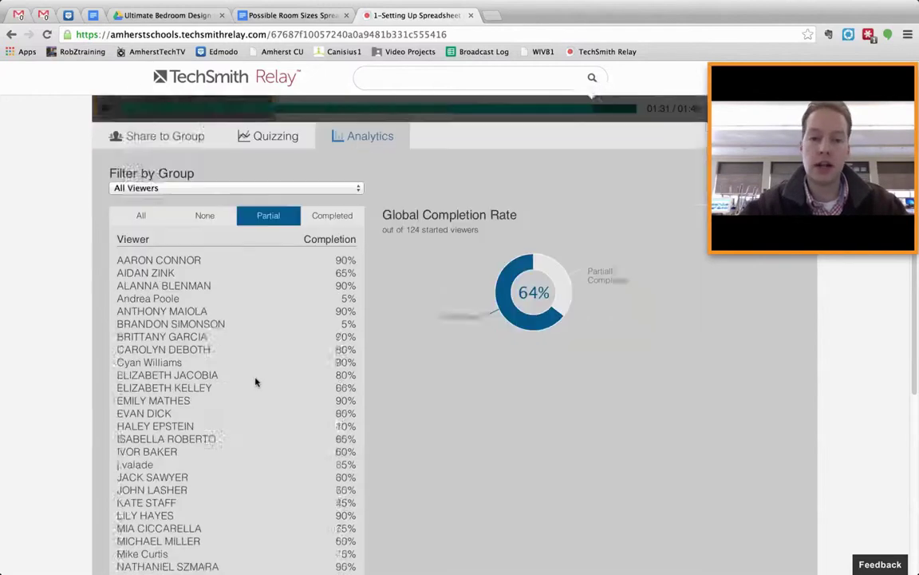
{"action": "scroll", "coordinate": [260, 391], "scroll_direction": "up", "scroll_amount": 5}
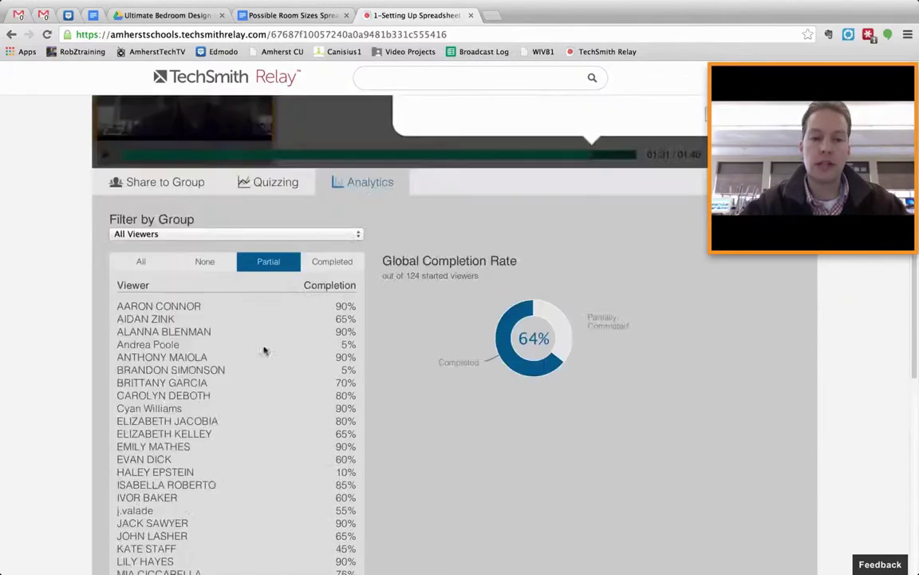
{"action": "left_click", "coordinate": [336, 265]}
{"action": "scroll", "coordinate": [310, 280], "scroll_direction": "down", "scroll_amount": 3}
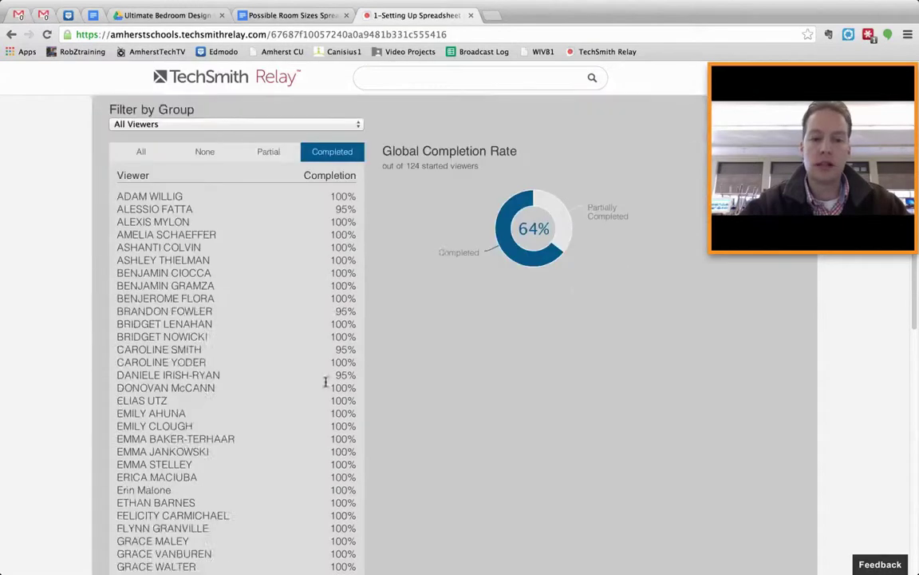
{"action": "scroll", "coordinate": [349, 497], "scroll_direction": "up", "scroll_amount": 3}
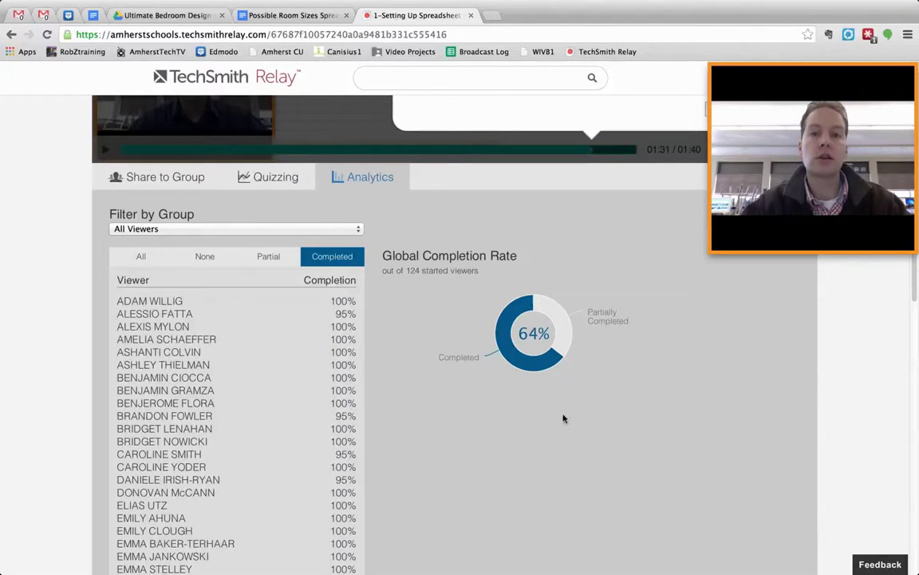
{"action": "left_click", "coordinate": [302, 15]}
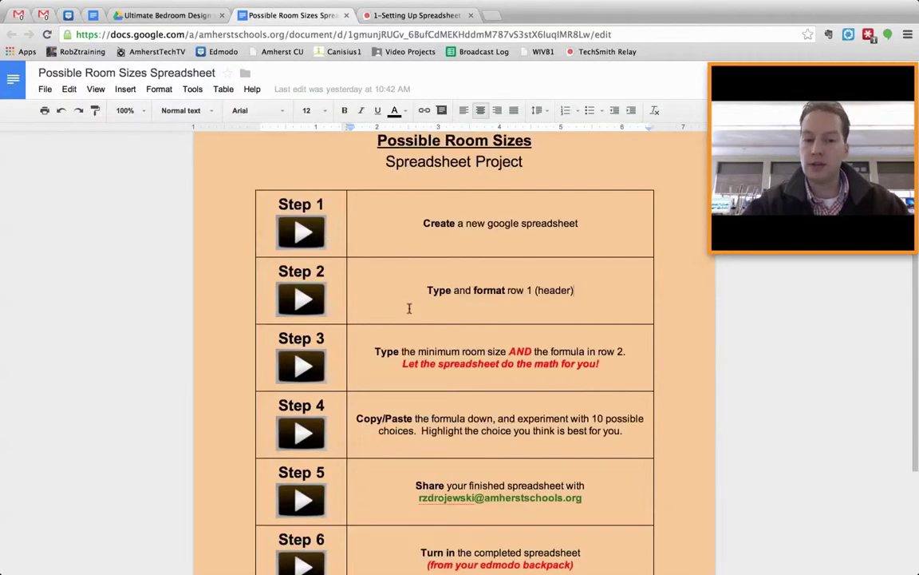
{"action": "scroll", "coordinate": [360, 252], "scroll_direction": "down", "scroll_amount": 1}
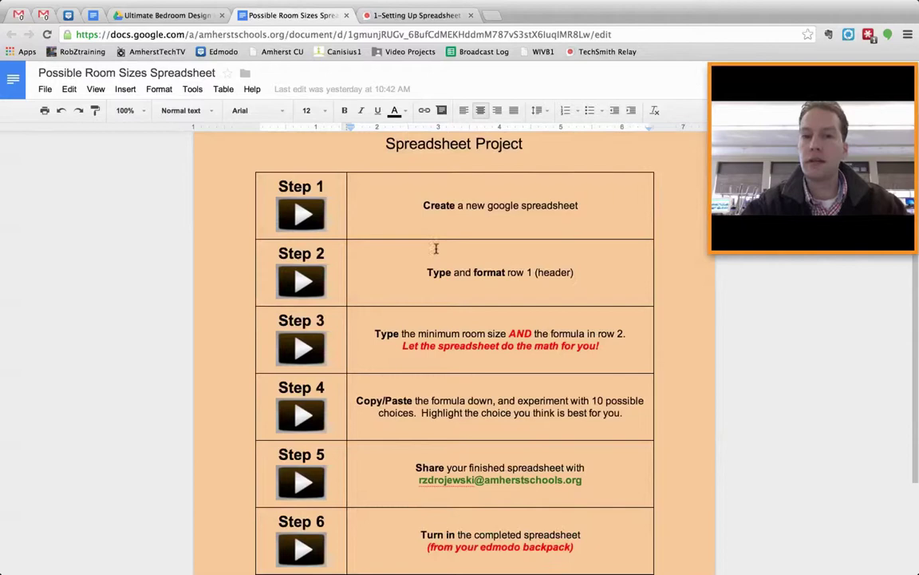
{"action": "scroll", "coordinate": [436, 249], "scroll_direction": "down", "scroll_amount": 1}
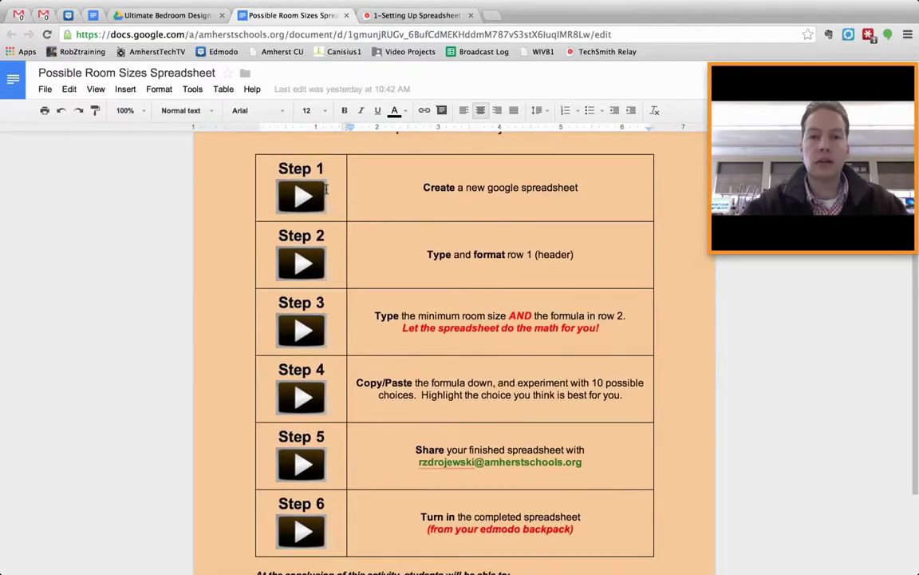
{"action": "scroll", "coordinate": [325, 189], "scroll_direction": "down", "scroll_amount": 1}
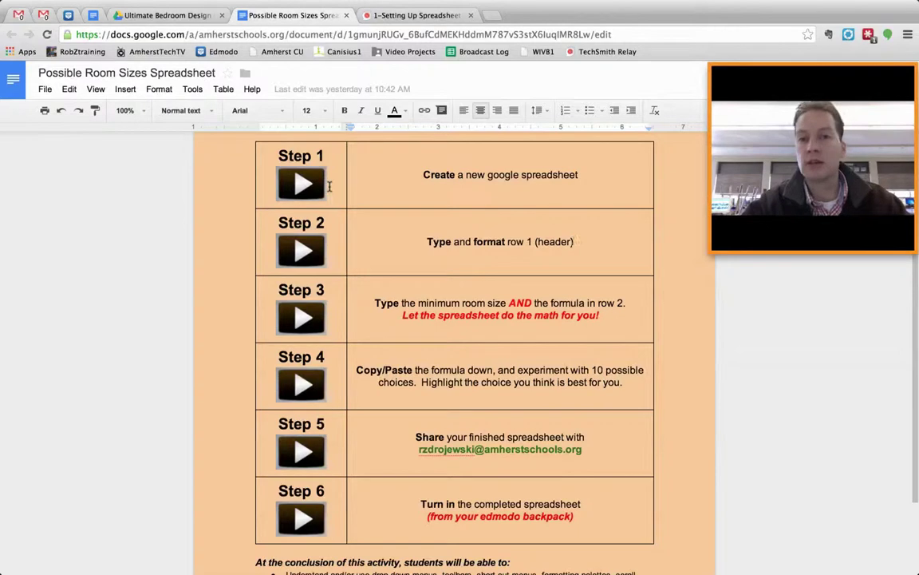
{"action": "scroll", "coordinate": [328, 187], "scroll_direction": "down", "scroll_amount": 1}
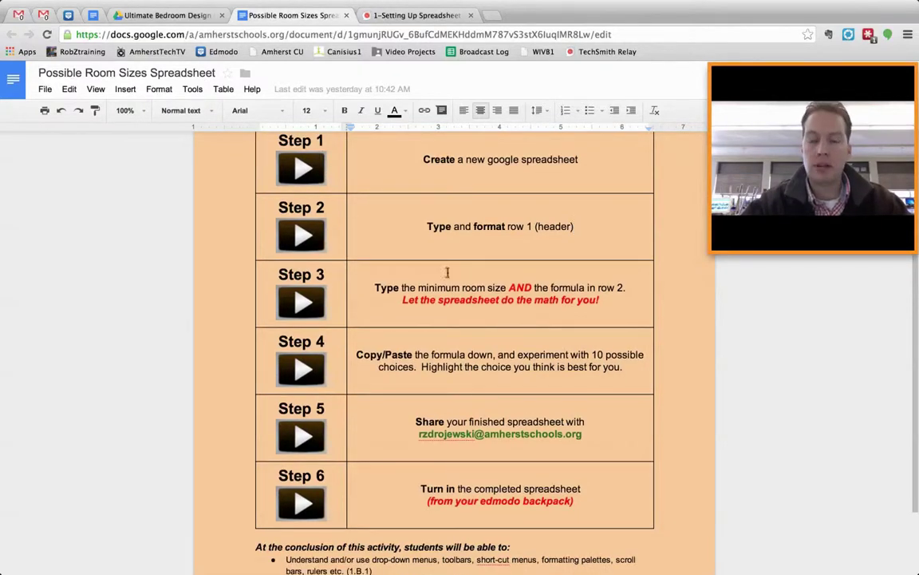
{"action": "scroll", "coordinate": [526, 299], "scroll_direction": "up", "scroll_amount": 1}
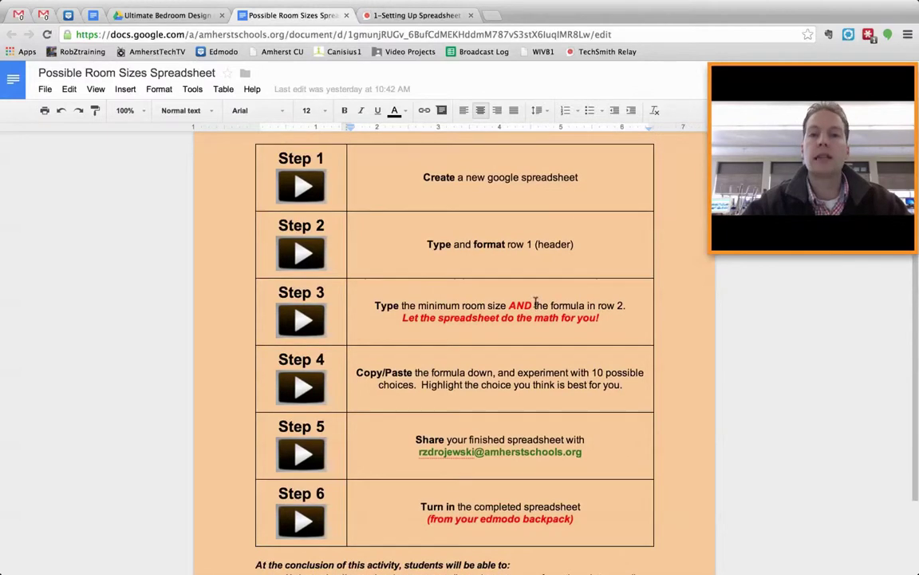